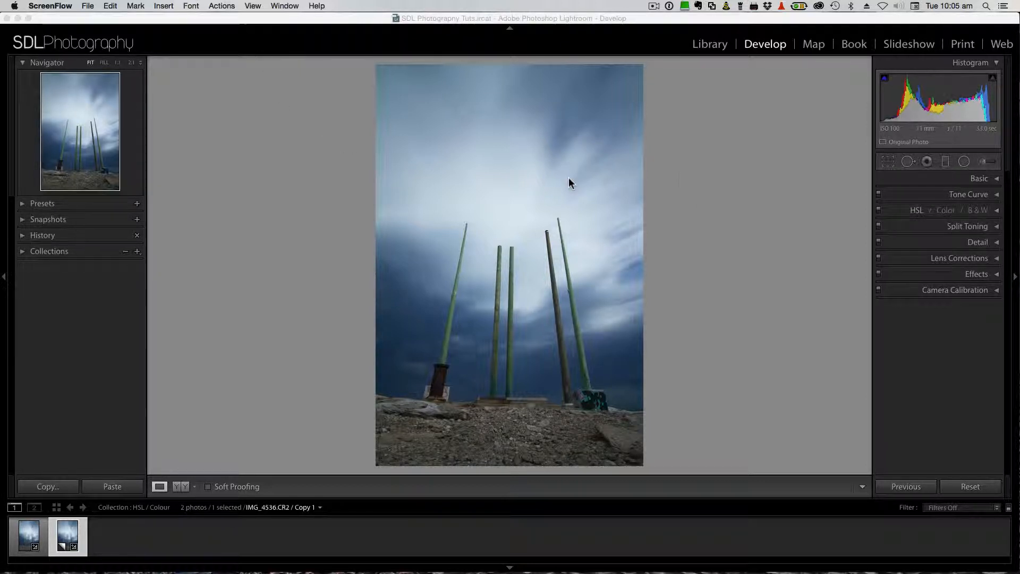
Step: Turn on targeted adjustment for Hue and collapse the HSL settings again
left_click(736, 179)
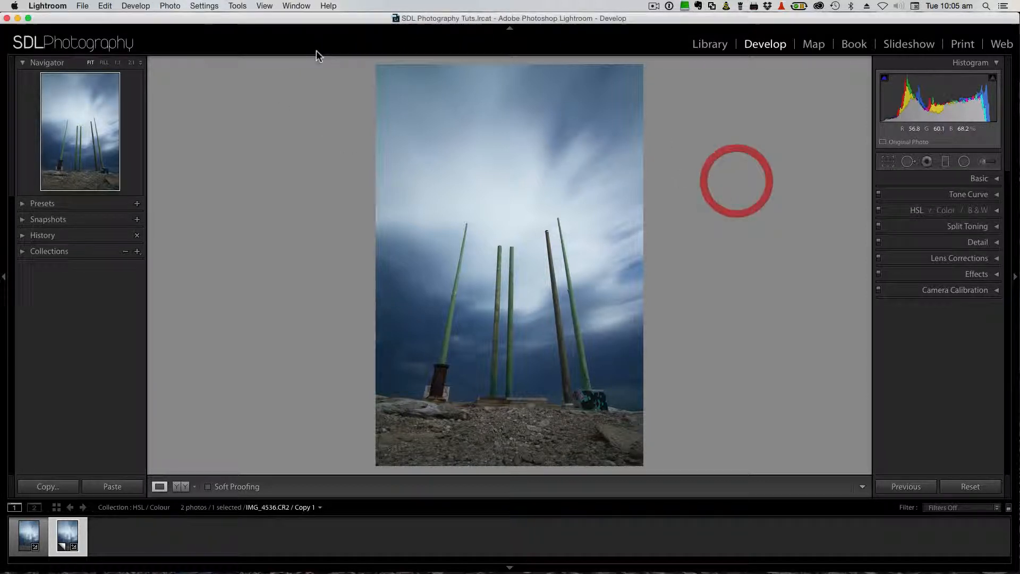
left_click(174, 7)
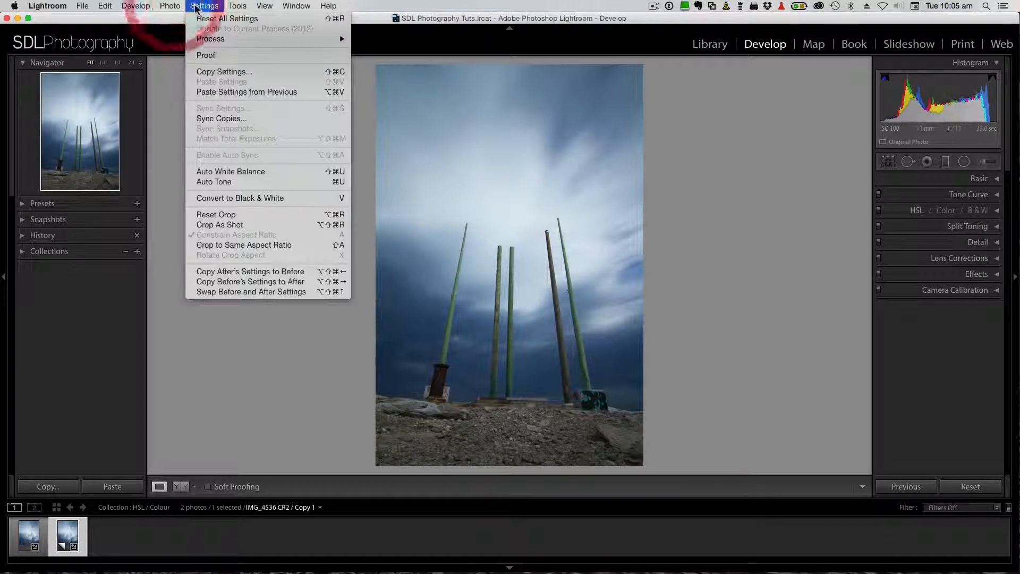
mouse_move(205, 7)
mouse_move(238, 7)
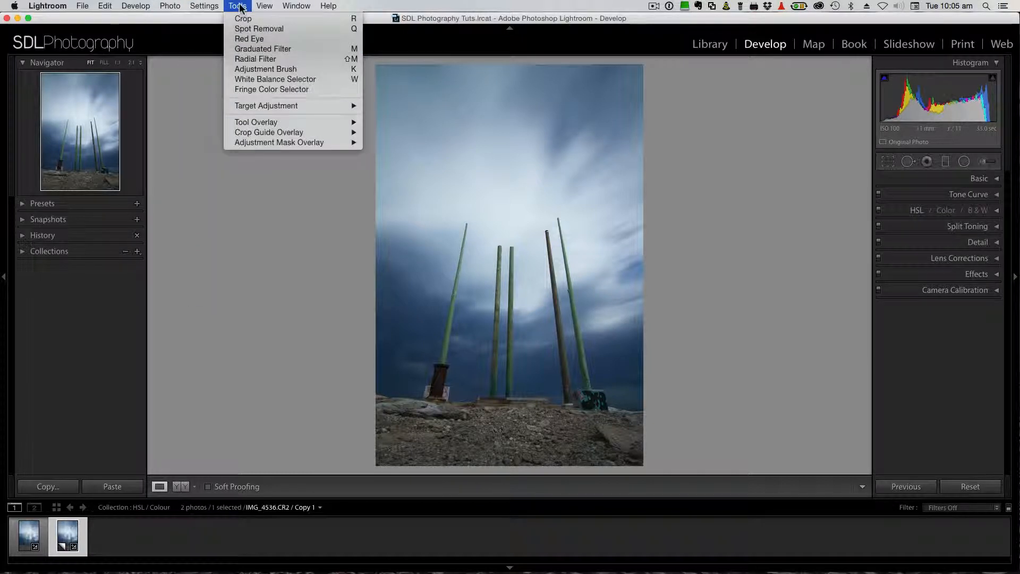
mouse_move(272, 105)
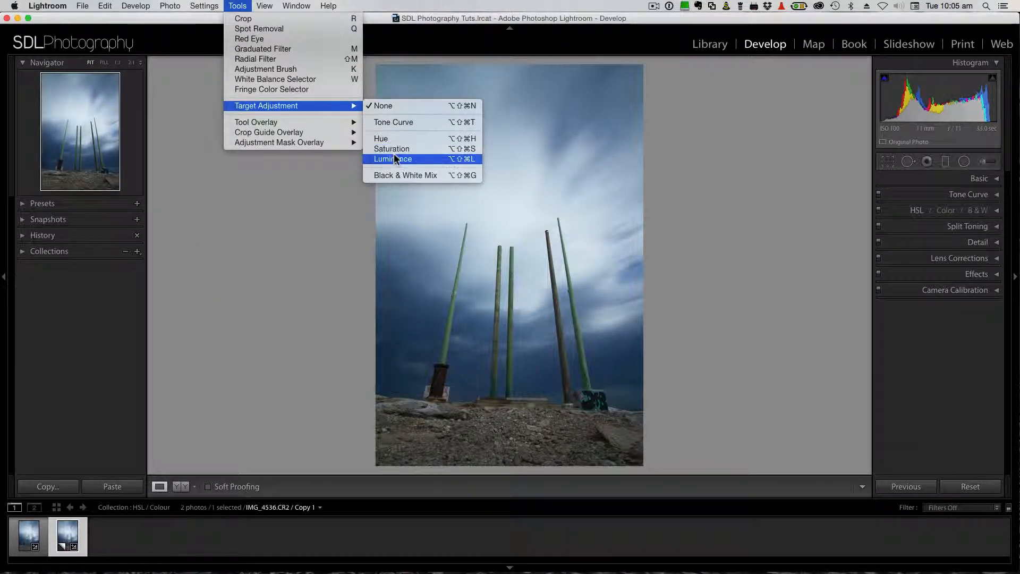
left_click(386, 139)
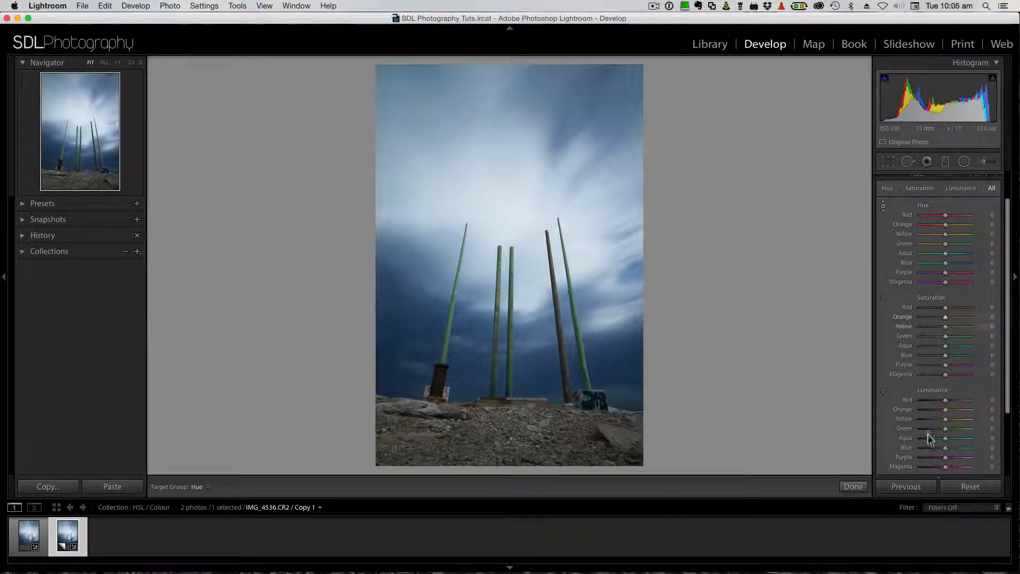
scroll(992, 229, "up", 2)
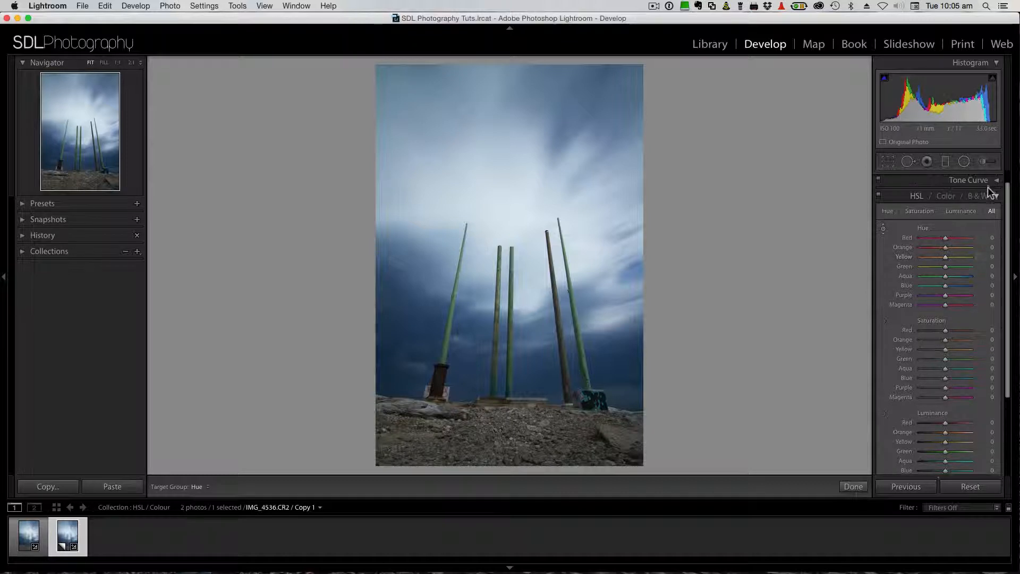
left_click(997, 195)
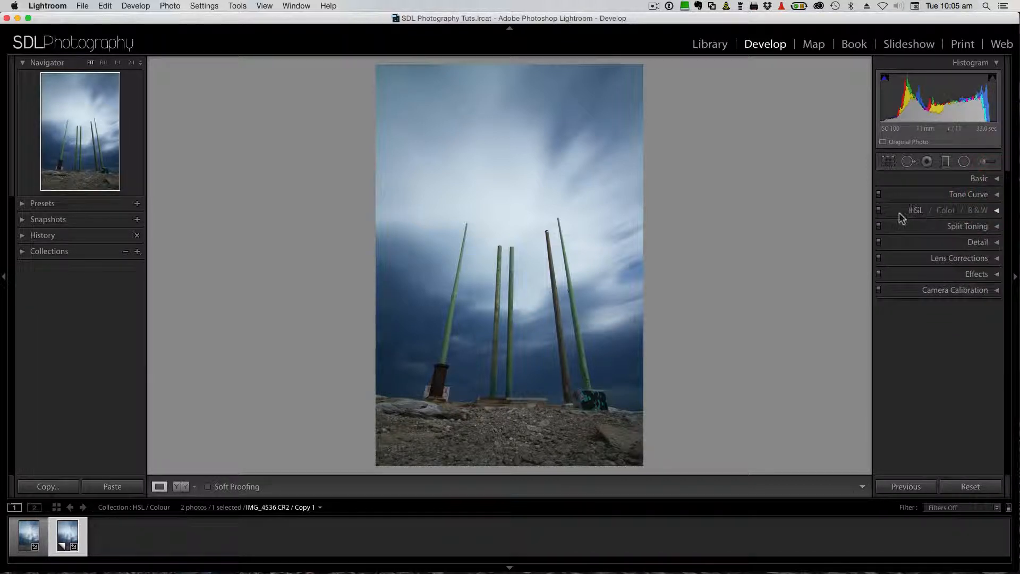
Step: Show only the HSL Hue sliders, try the Green hue at -72 and reset it
left_click(915, 210)
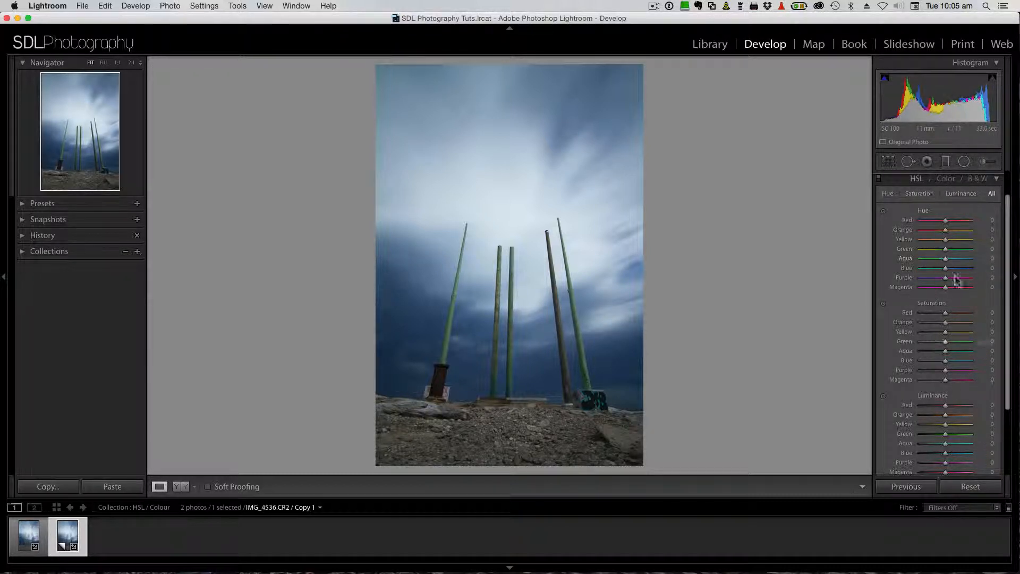
left_click(888, 193)
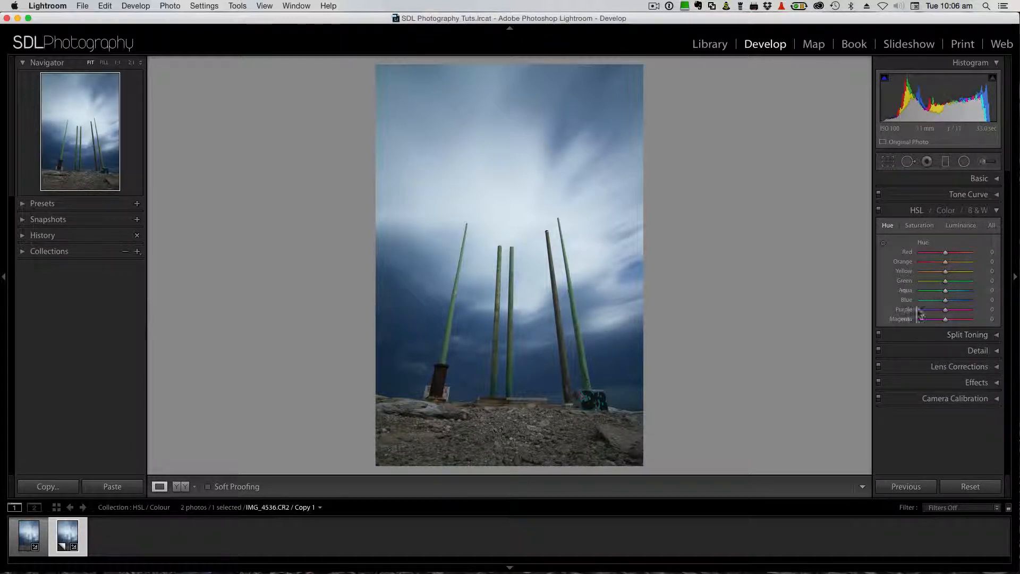
left_click_drag(945, 281, 933, 285)
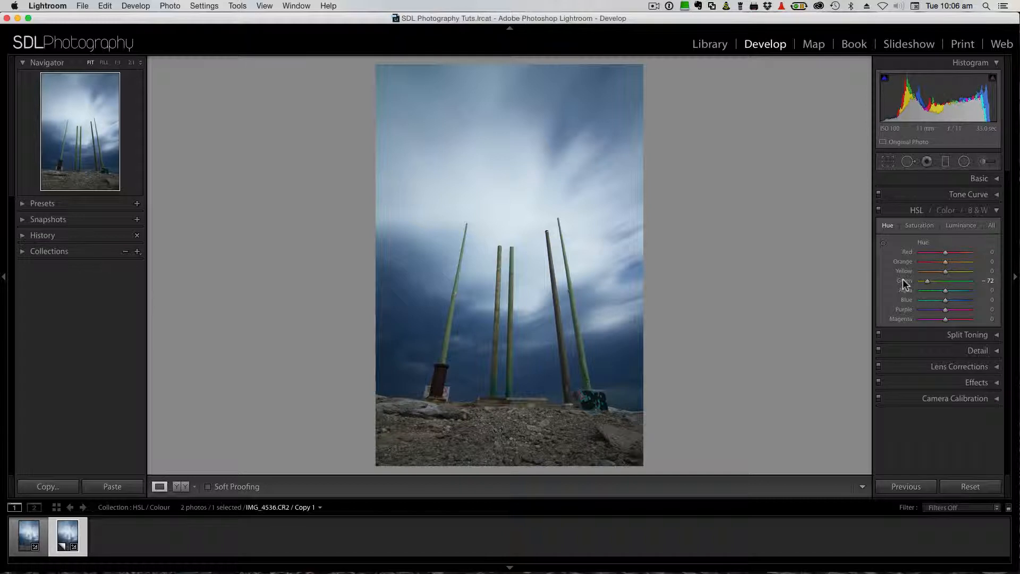
double_click(903, 278)
Step: Try the Green hue at +100 and reset all the hue values together
left_click_drag(946, 281, 973, 281)
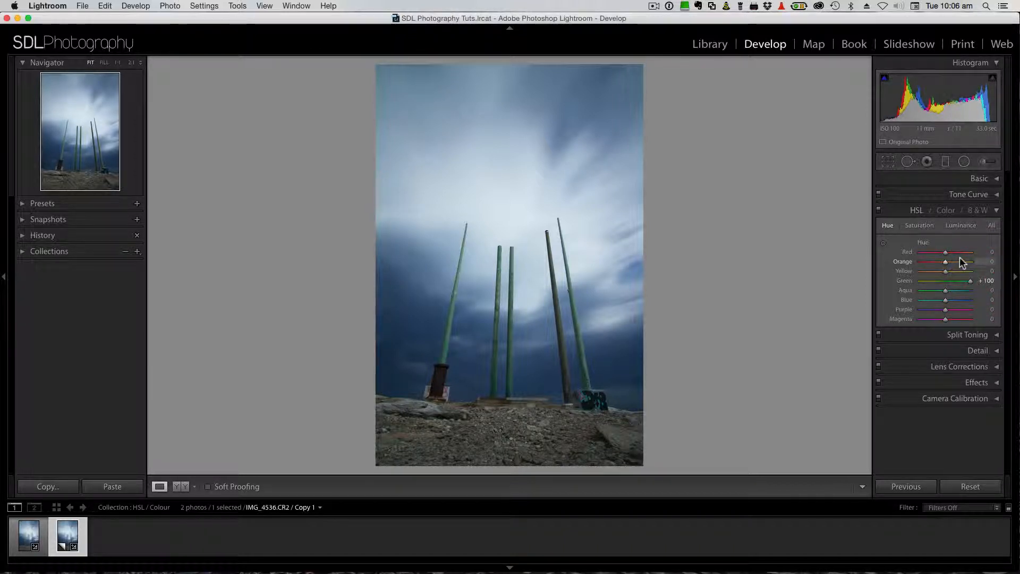
key("alt")
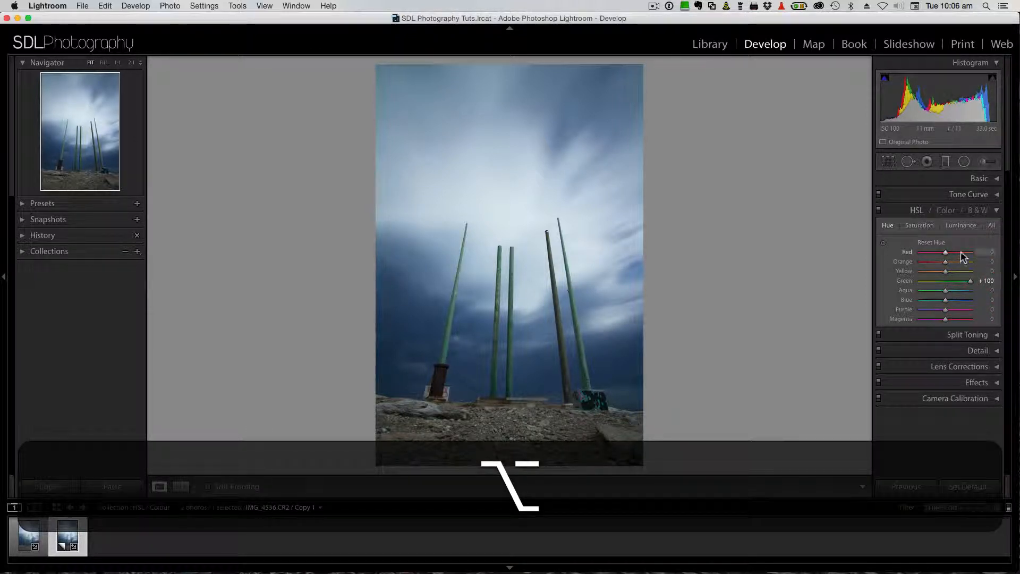
left_click(932, 243, "alt")
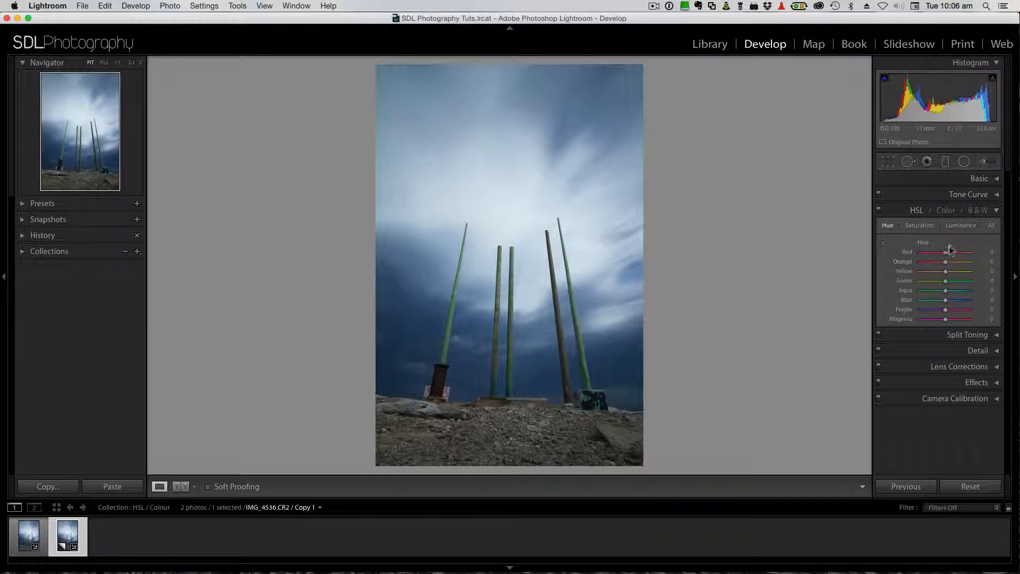
Step: Show only the Saturation sliders, try the Green saturation at -87 and reset it
left_click(920, 224)
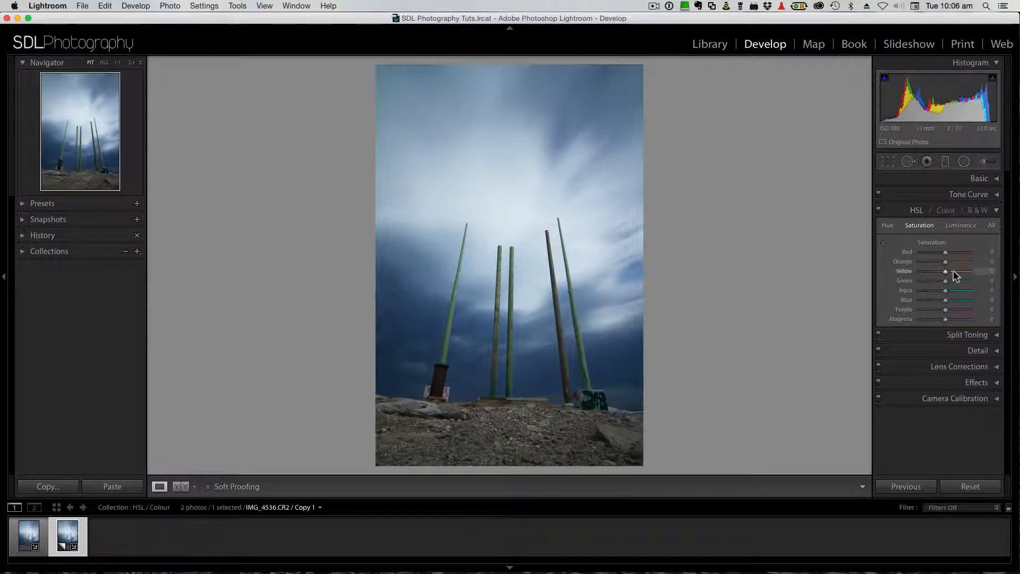
left_click_drag(945, 281, 922, 282)
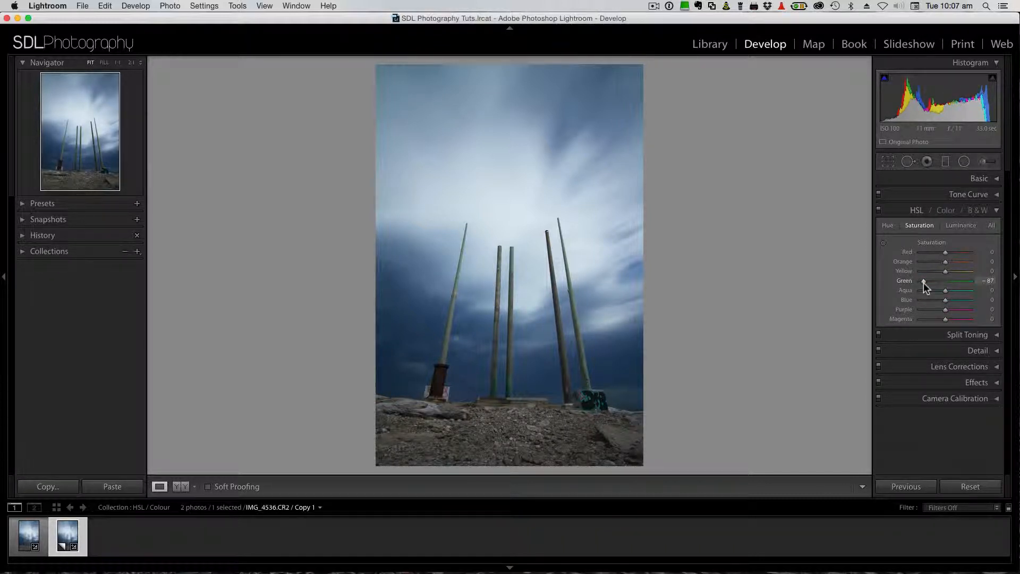
double_click(898, 281)
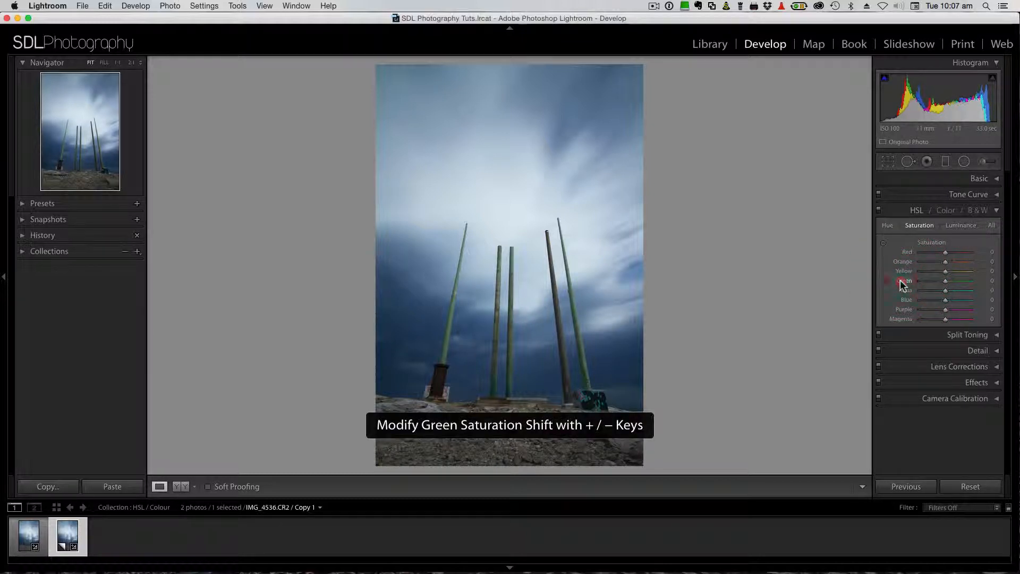
Step: Show only the Luminance sliders, try the Green luminance at -72 and reset it
left_click(956, 226)
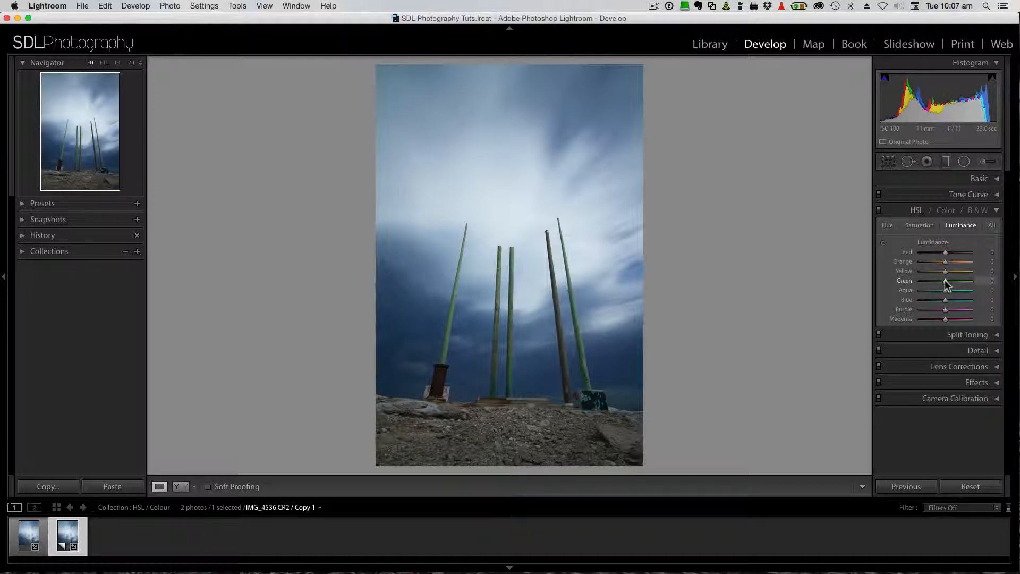
mouse_move(946, 282)
left_mouse_down()
mouse_move(975, 286)
mouse_move(919, 282)
mouse_move(928, 282)
left_mouse_up()
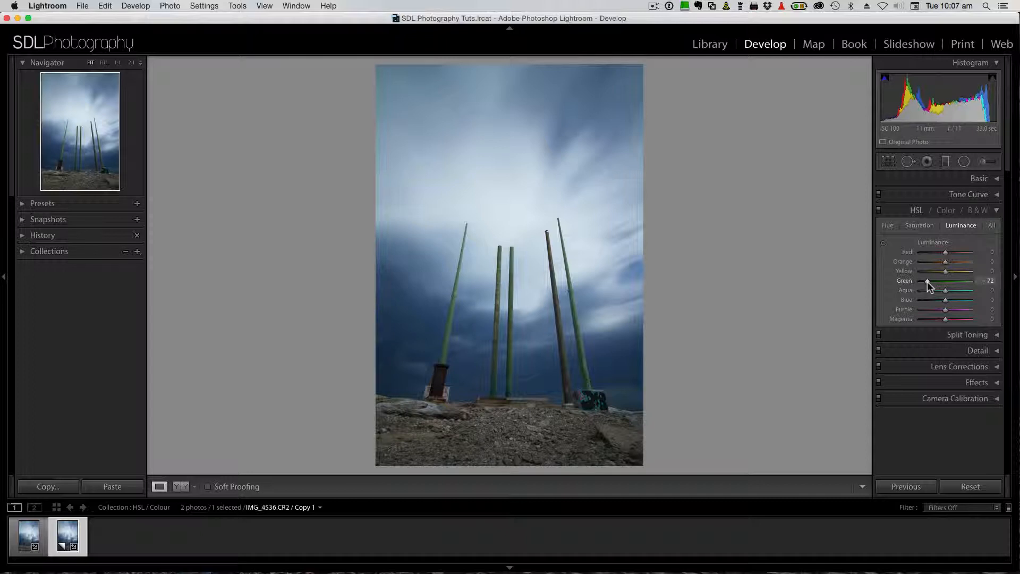
double_click(905, 280)
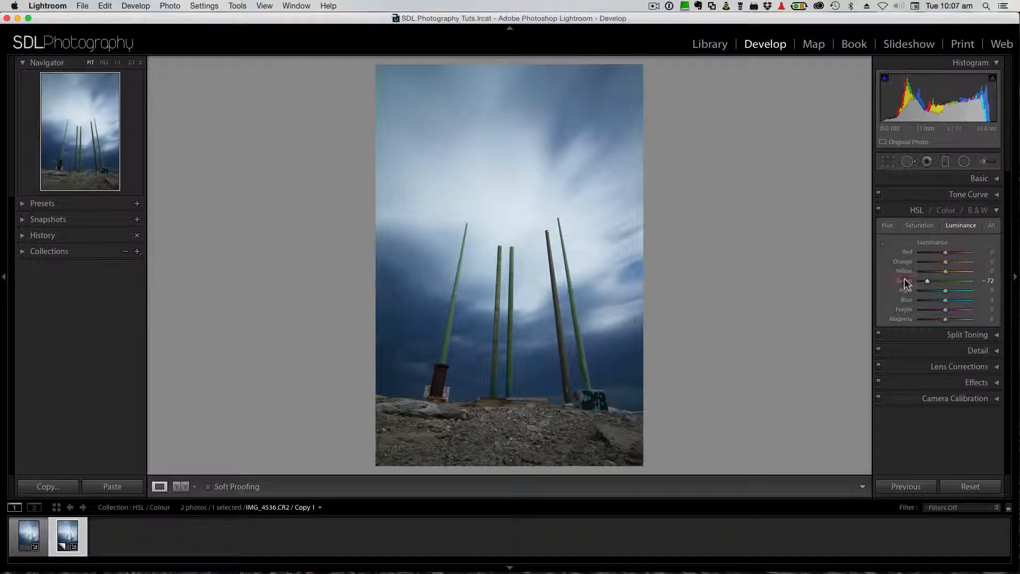
Step: Compare the full HSL slider set with the Color view of all colours, and return to HSL
left_click(991, 226)
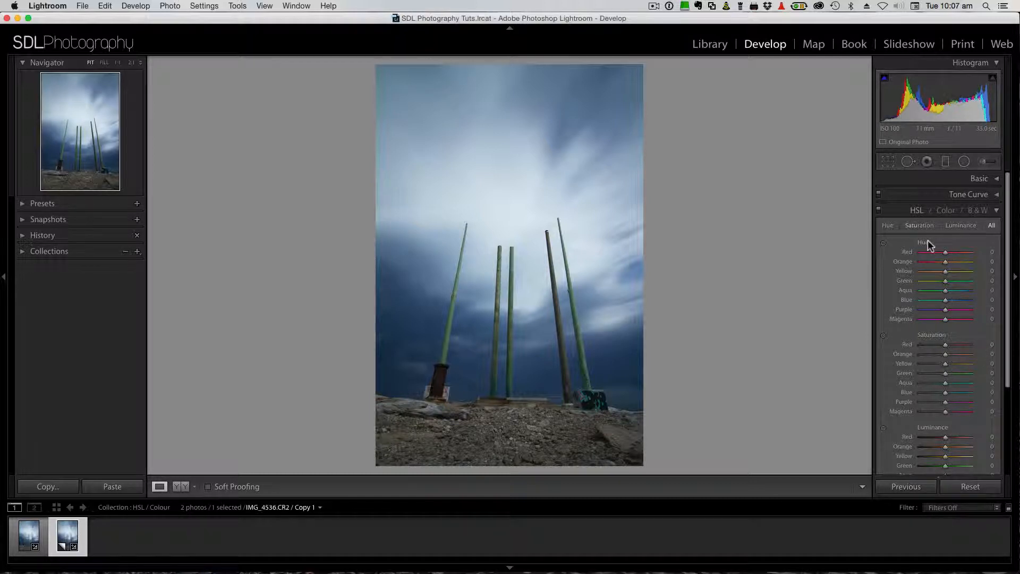
left_click(945, 211)
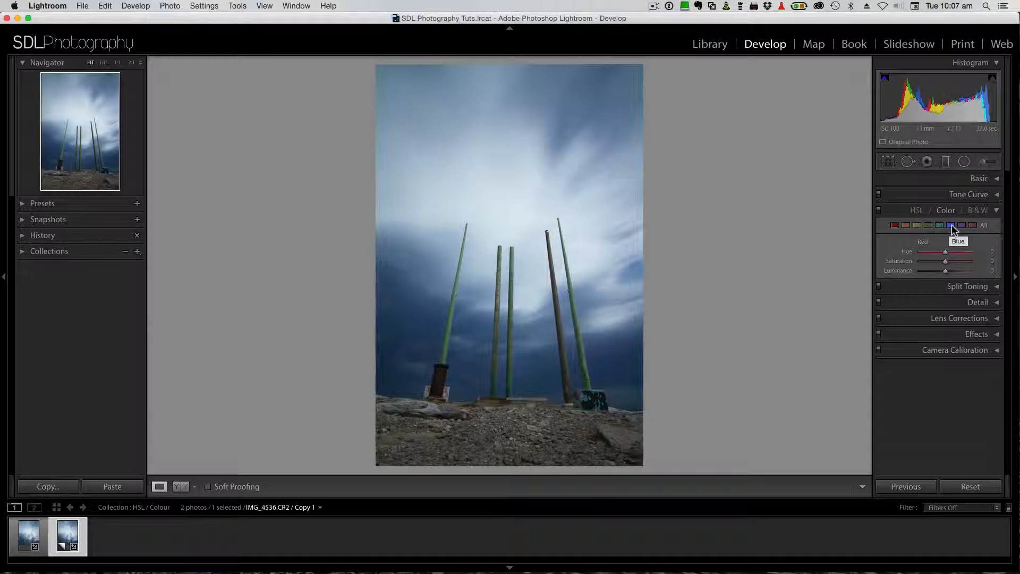
left_click(984, 225)
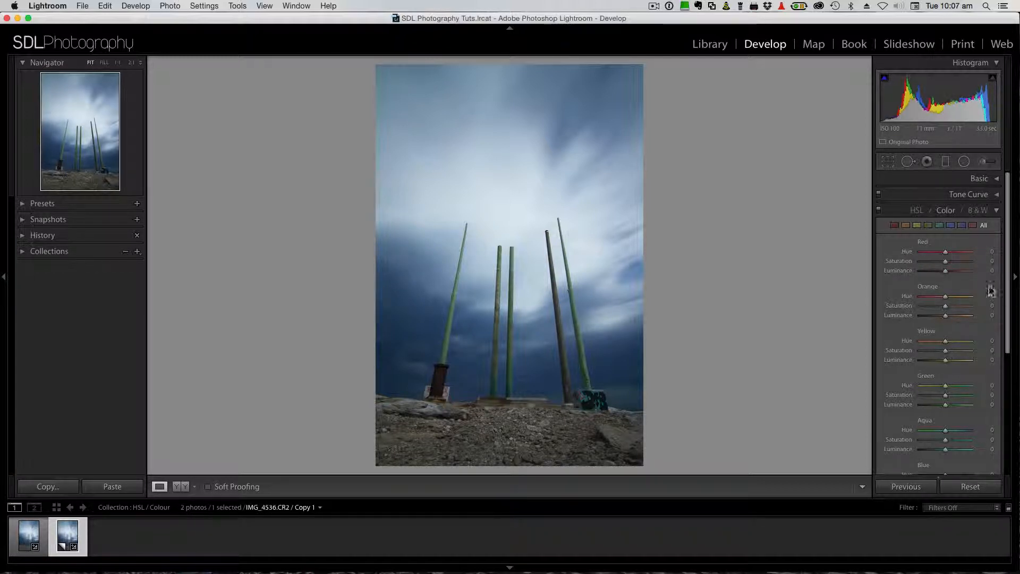
left_click_drag(1010, 261, 1012, 235)
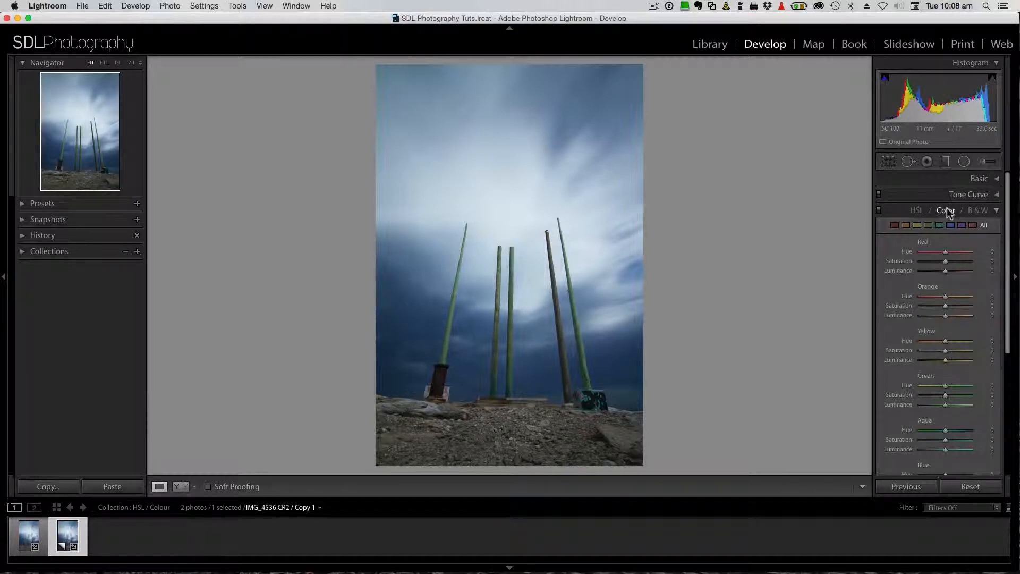
left_click(916, 210)
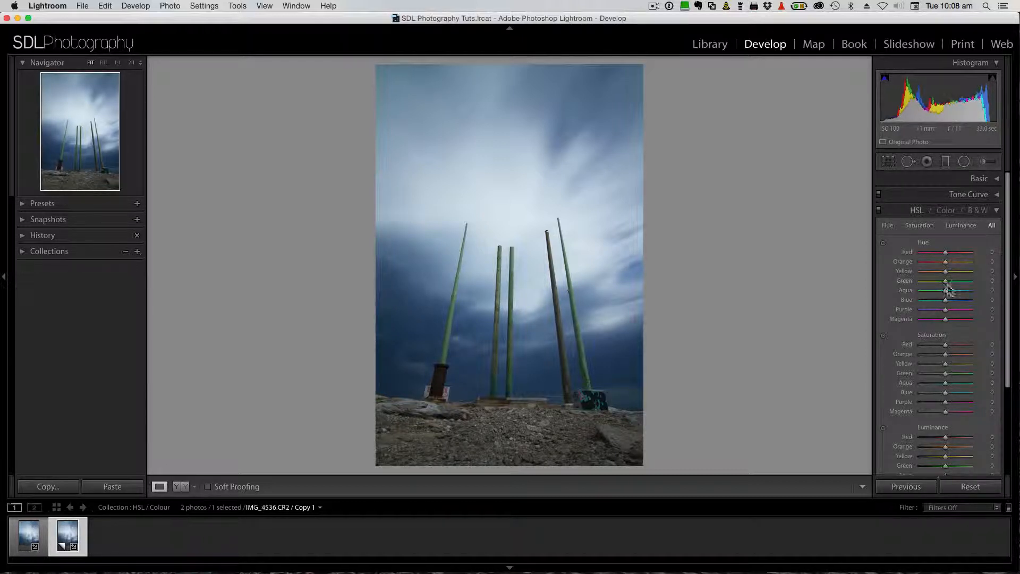
left_click_drag(1008, 268, 1006, 282)
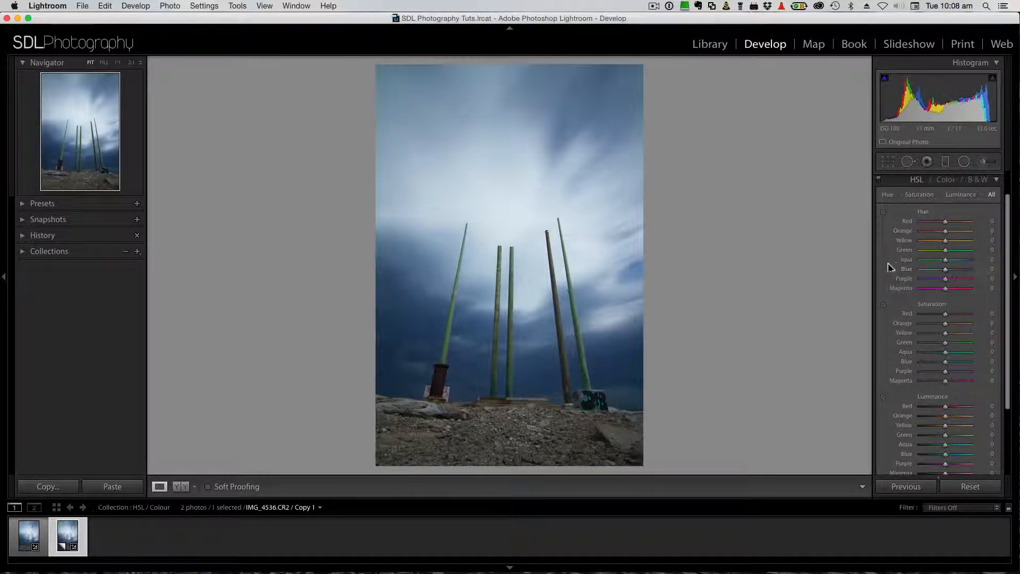
Step: Use targeted Hue adjustment on the dark sky to shift Blue to +57 and to -7, and reset the Blue hue
left_click(884, 212)
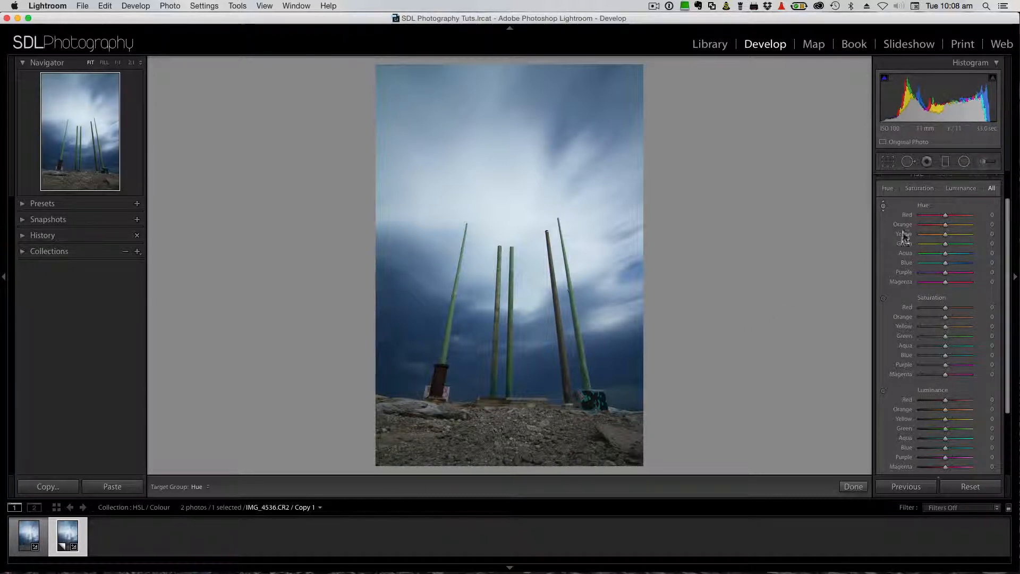
left_click(884, 205)
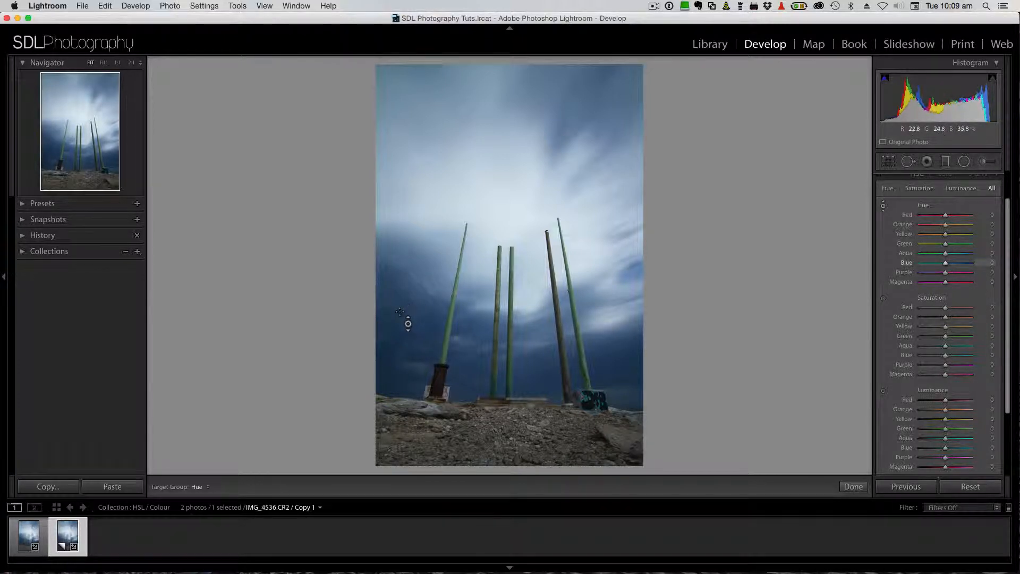
left_click_drag(407, 314, 407, 291)
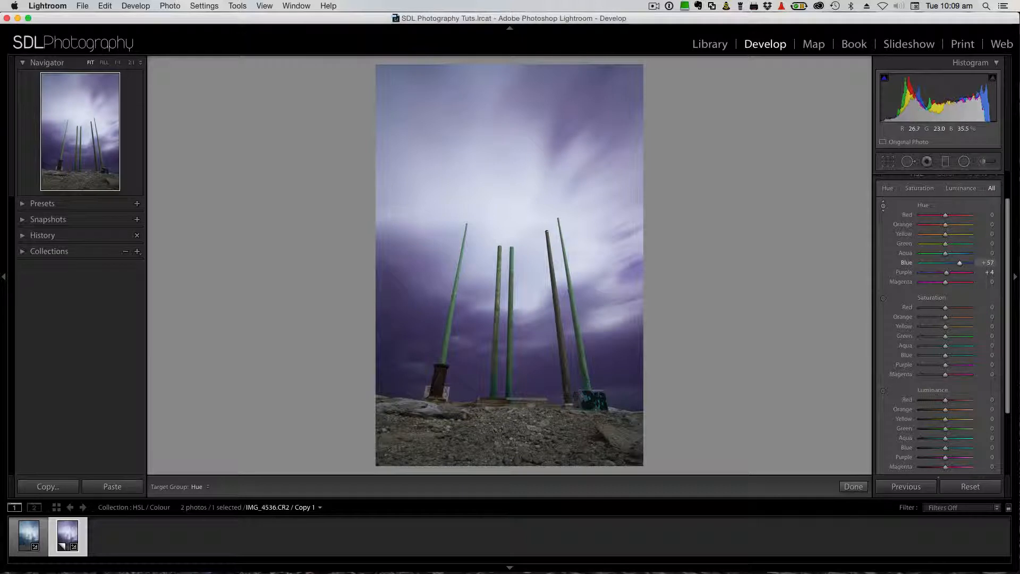
left_click_drag(406, 278, 407, 324)
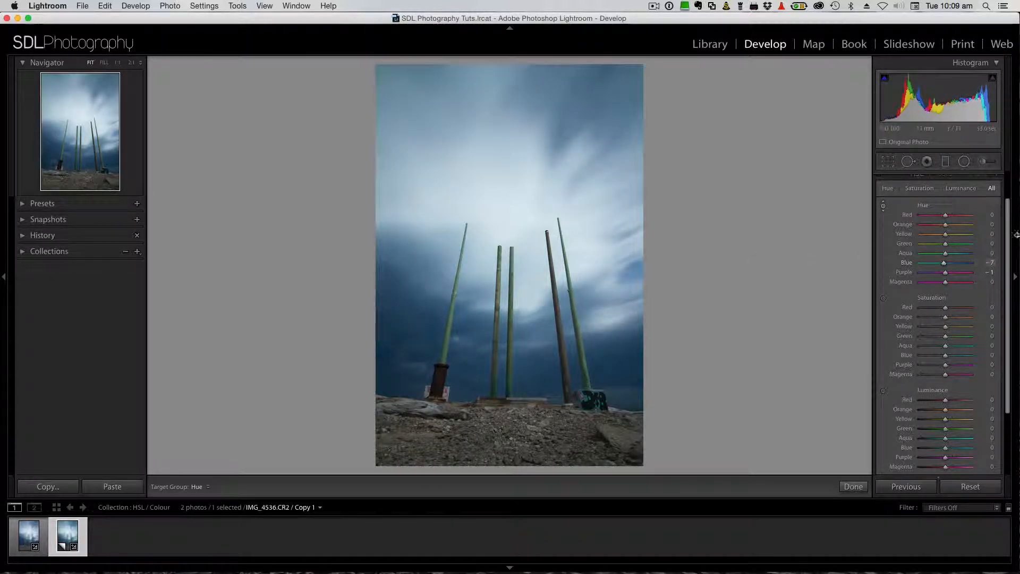
double_click(906, 262)
Step: Desaturate the dark sky with targeted Saturation adjustment, bringing Blue to about -27 and Purple to -2
left_click(884, 298)
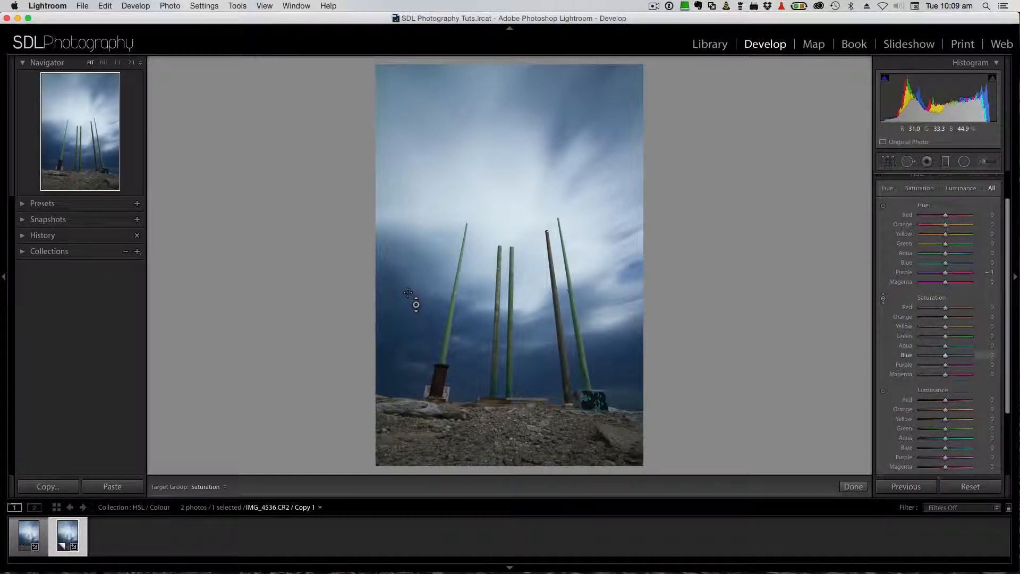
left_click_drag(473, 329, 473, 340)
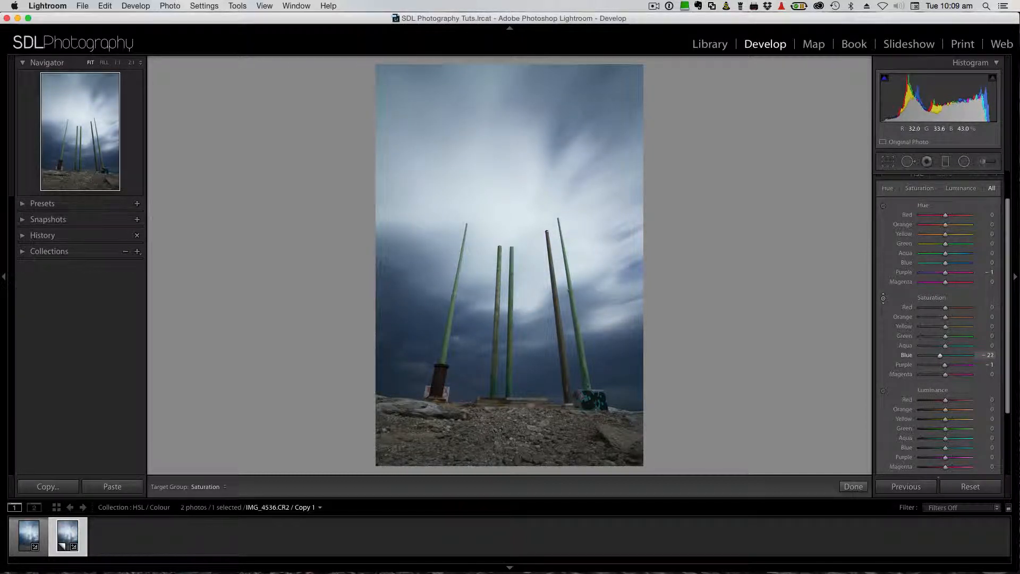
left_click_drag(472, 343, 473, 343)
Step: Boost the poles' colour with targeted Saturation adjustment, bringing Green to +50, Yellow to +15 and Aqua to +9
left_click_drag(441, 349, 441, 352)
left_click_drag(441, 331, 441, 328)
left_click_drag(498, 324, 497, 320)
left_click_drag(563, 350, 562, 348)
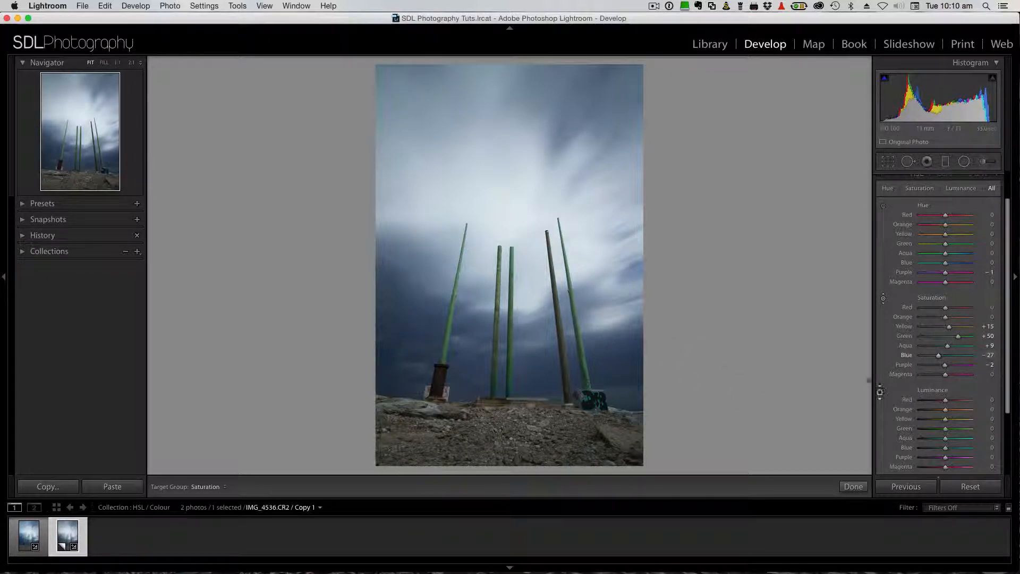
Step: Darken the sky with targeted Luminance adjustment, bringing Purple to -4 and settling Blue luminance at -32
scroll(927, 374, "down", 2)
left_click(883, 356)
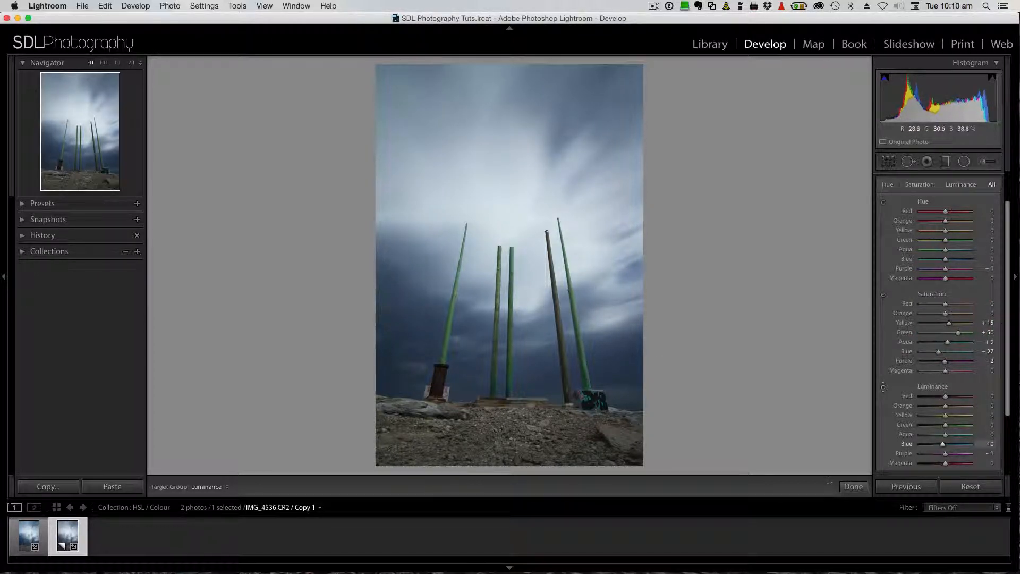
left_click_drag(414, 335, 415, 364)
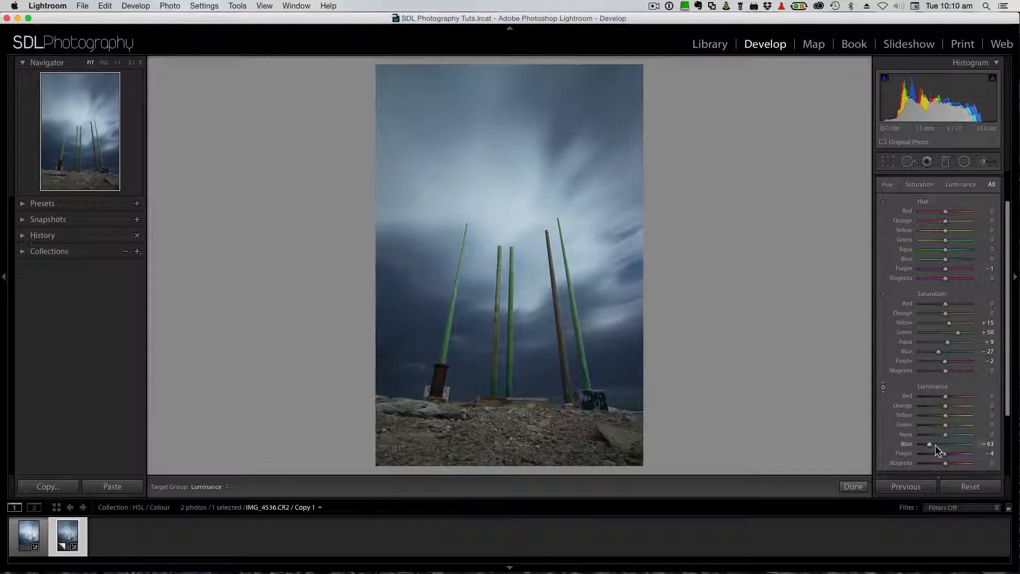
left_click_drag(928, 444, 935, 444)
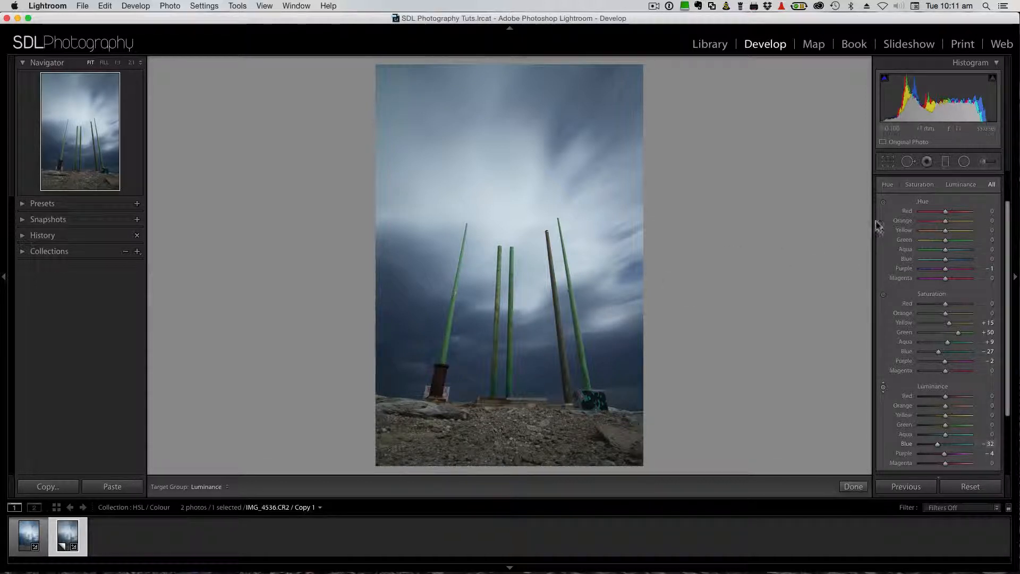
Step: Shift the poles' colour with targeted Hue adjustment, settling Green at +12 and Aqua at 0
left_click(883, 201)
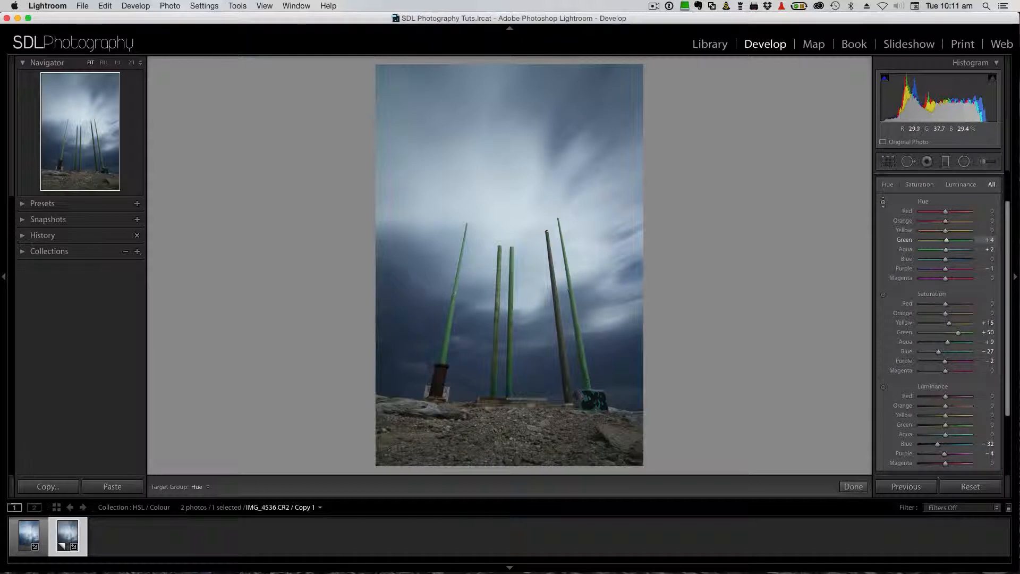
left_click_drag(511, 319, 511, 290)
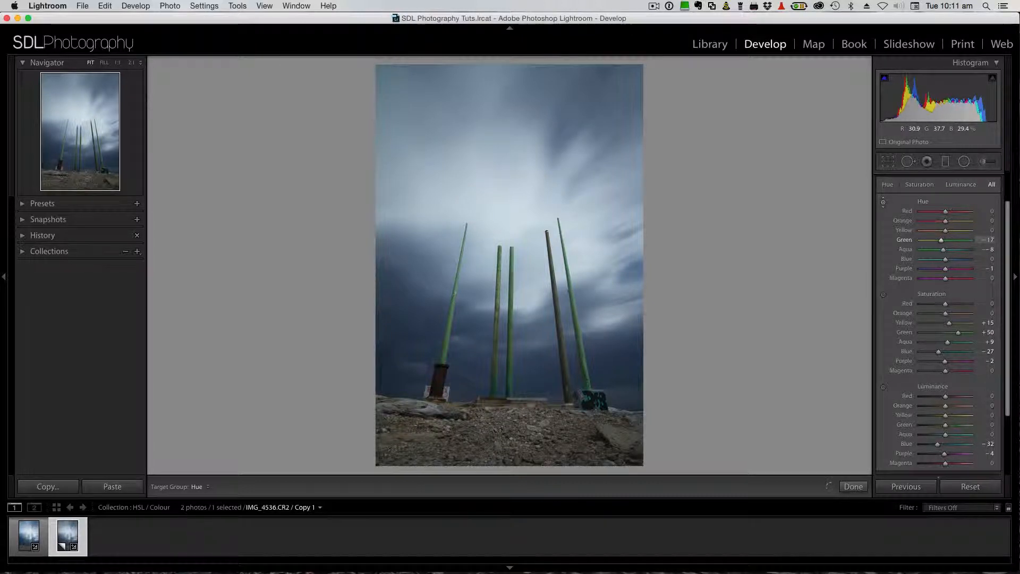
left_click_drag(511, 343, 511, 408)
left_click_drag(511, 386, 511, 321)
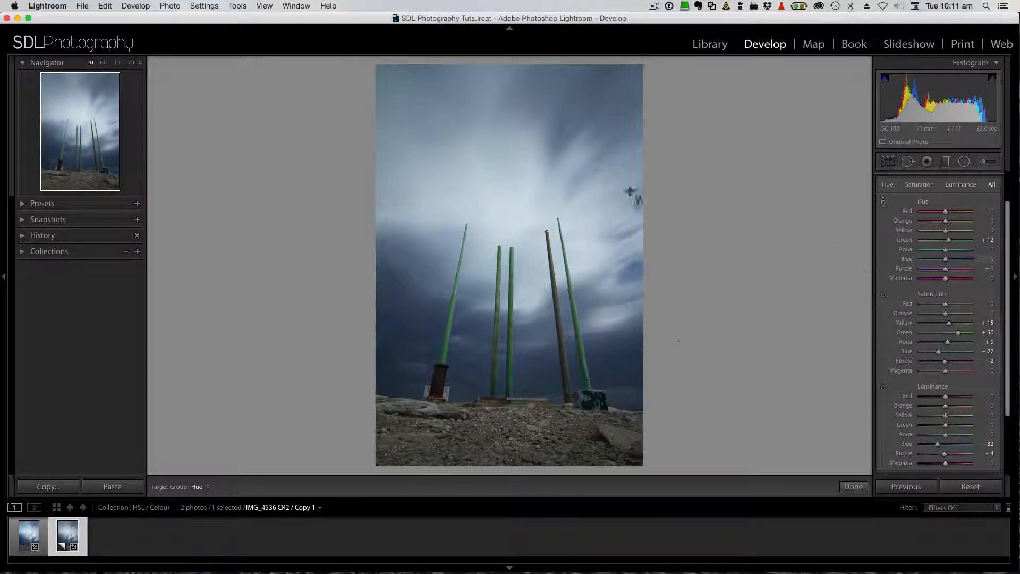
Step: Compare the original photo with the adjusted virtual copy, ending on the virtual copy
left_click(43, 541)
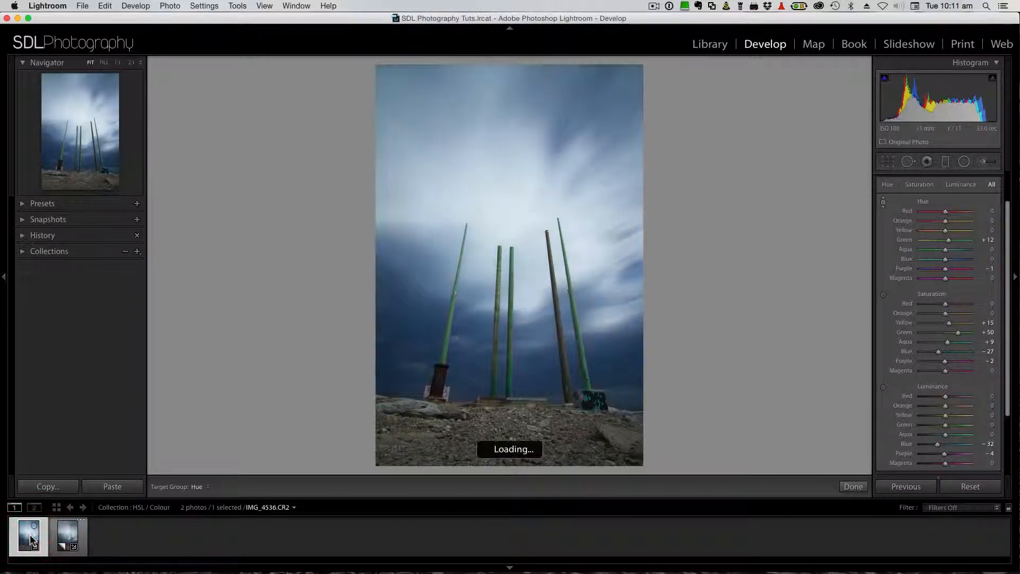
left_click(67, 539)
left_click(67, 539)
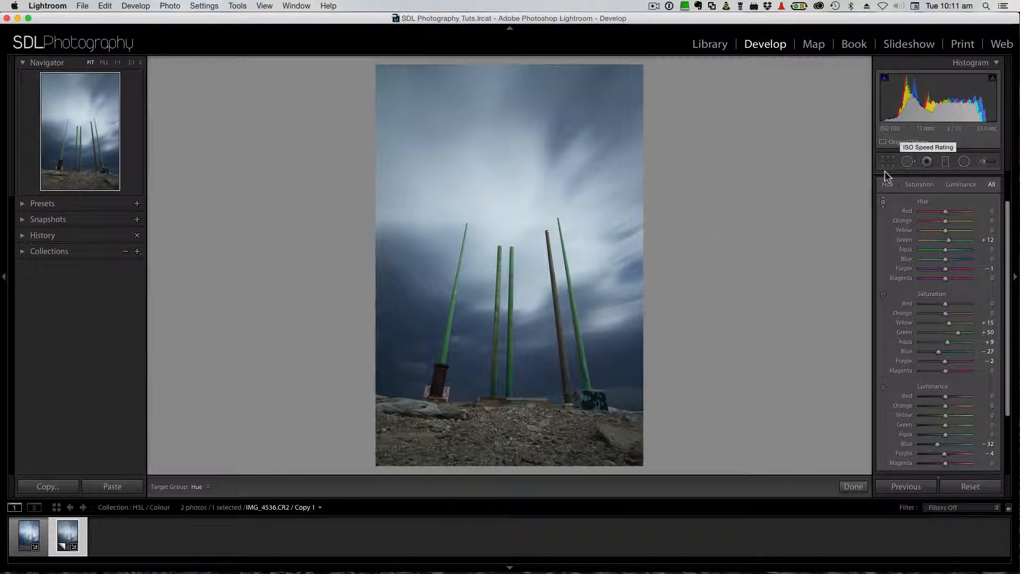
Step: Reset all adjustments on the virtual copy and switch from the HSL controls to the Color controls
scroll(971, 230, "up", 3)
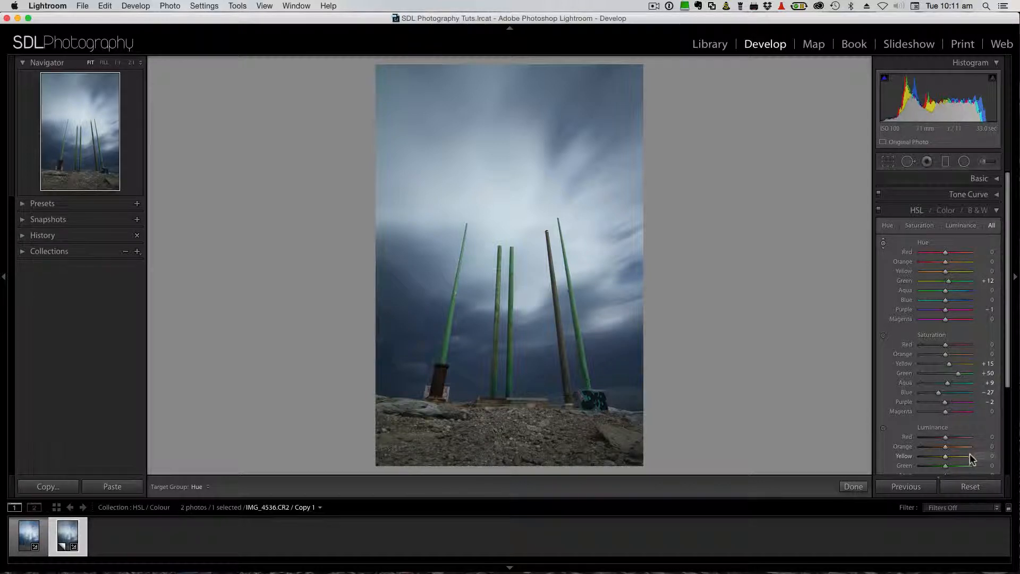
left_click(976, 487)
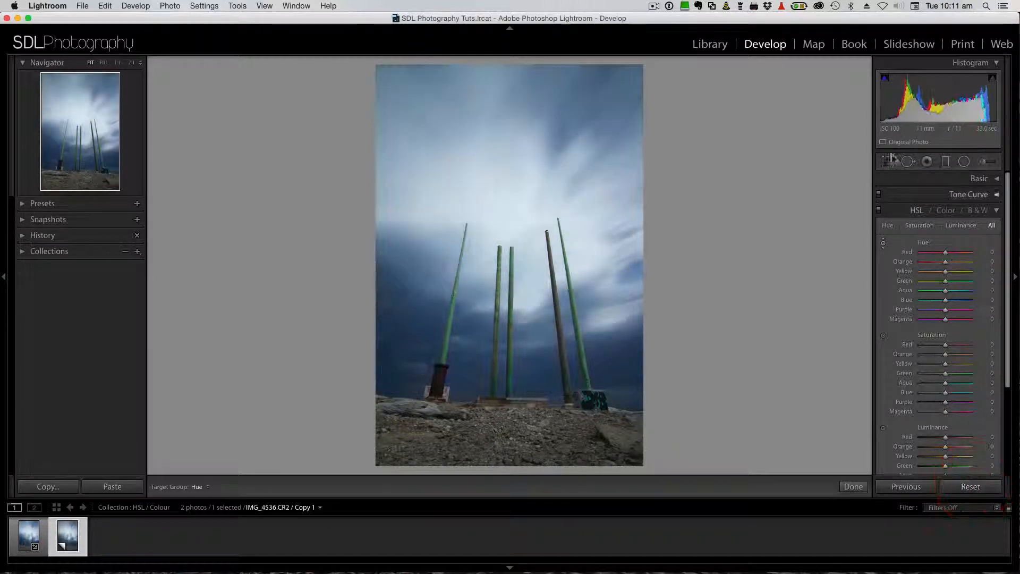
left_click(946, 209)
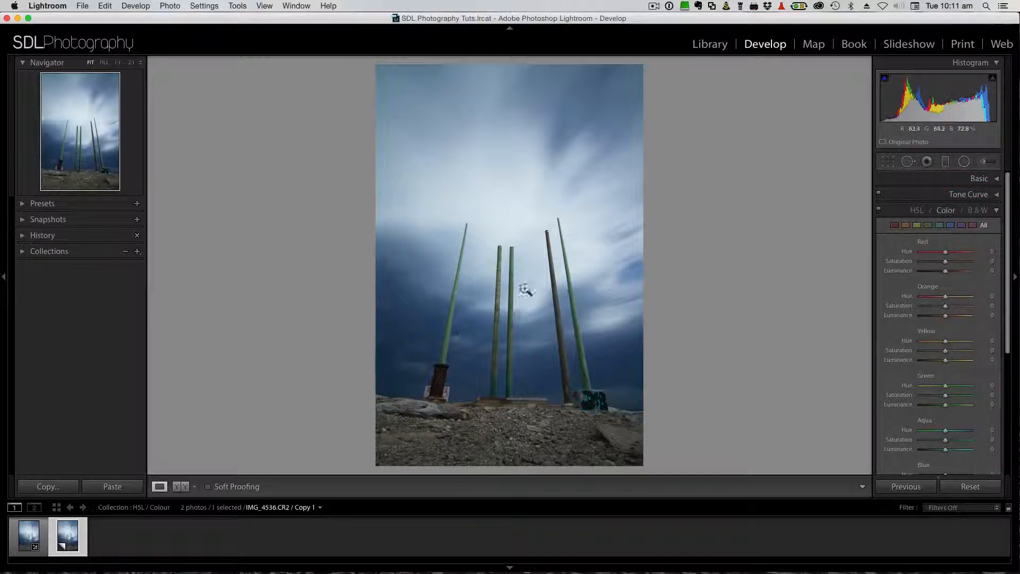
Step: Set Green saturation to +23 and luminance to -13, Aqua saturation to +15 and luminance to -9, and Blue saturation to -26
scroll(940, 375, "down", 4)
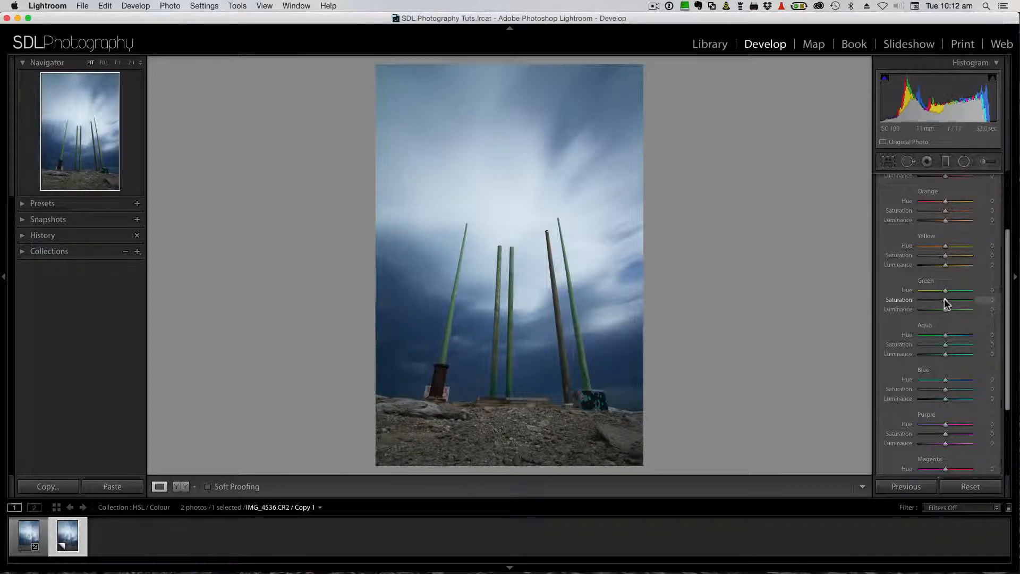
left_click_drag(947, 303, 941, 313)
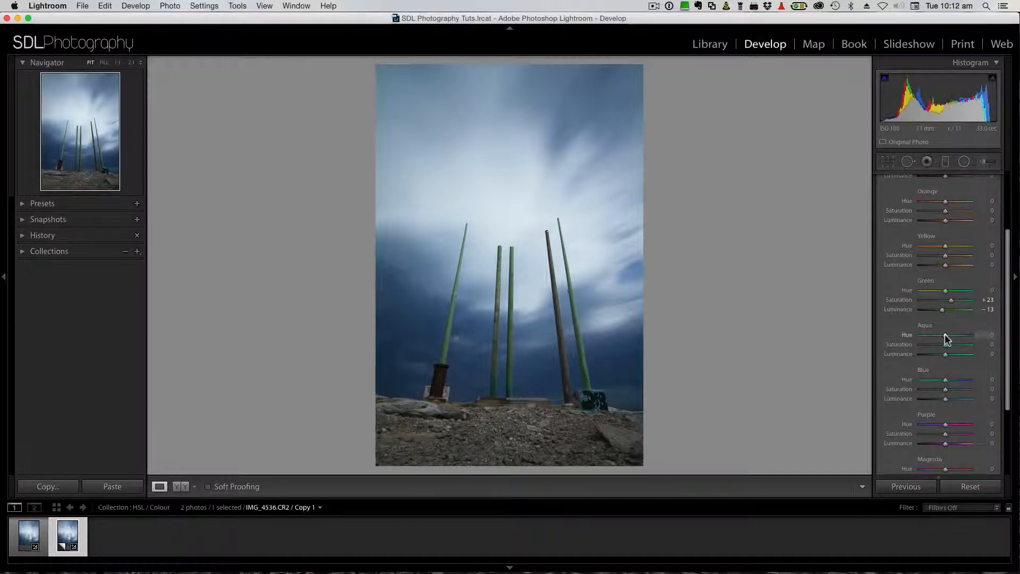
left_click(945, 345)
left_click_drag(948, 348, 948, 348)
left_click(946, 355)
left_click_drag(945, 390, 940, 389)
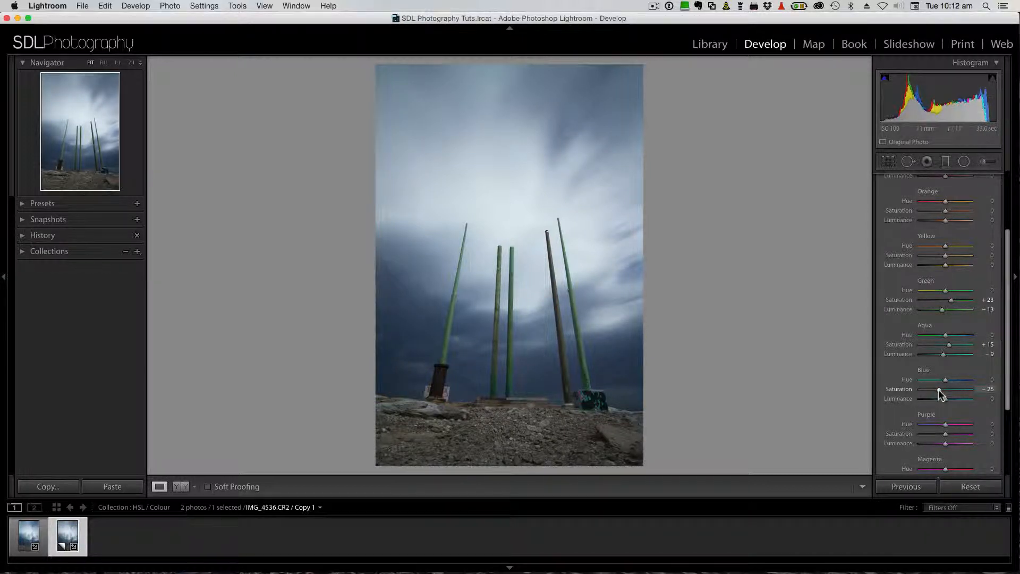
left_click(938, 389)
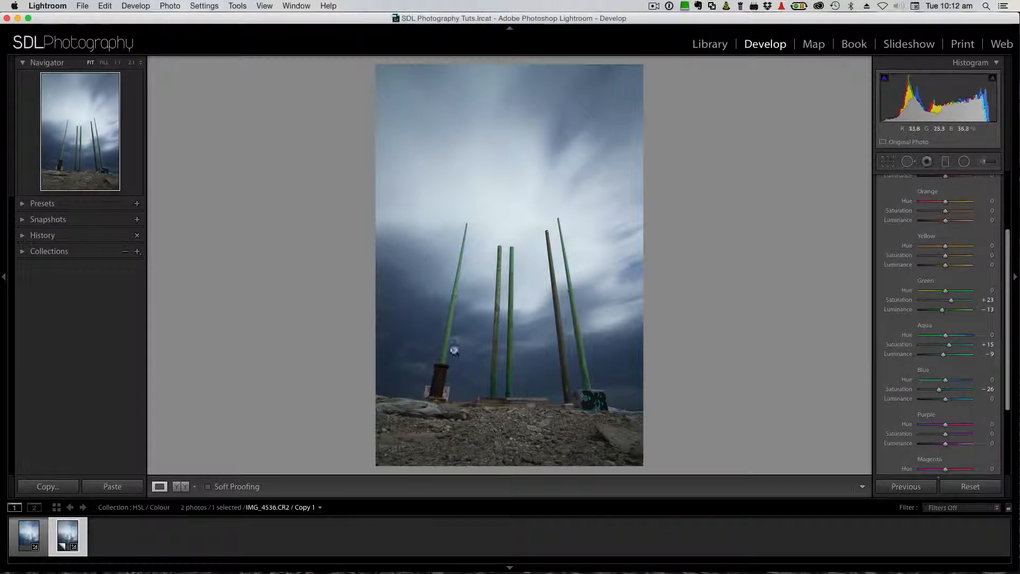
Step: Return to the HSL controls and use targeted Saturation adjustment on the rocky ground, bringing Orange to +12 and Yellow to +49
scroll(956, 287, "up", 4)
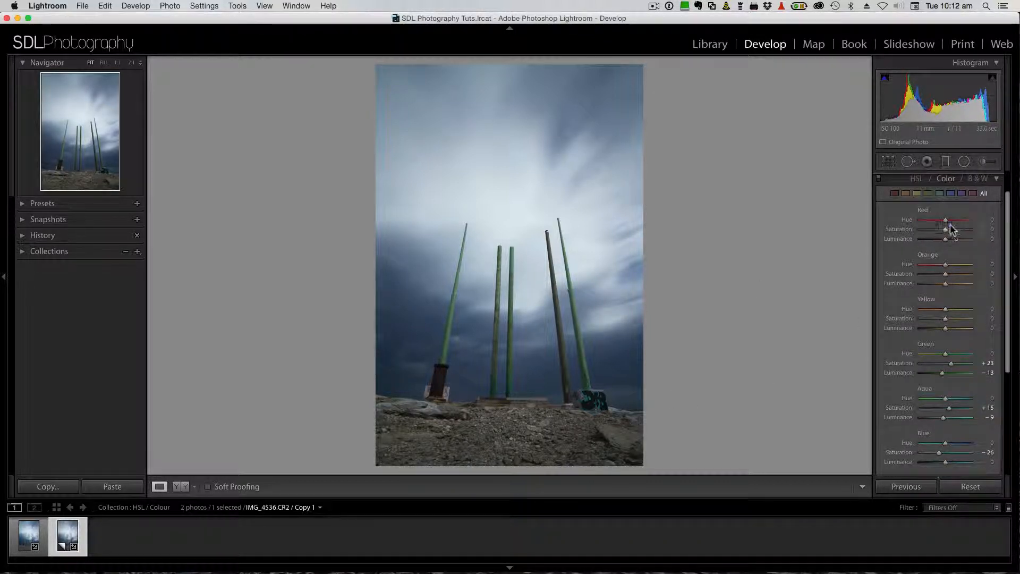
scroll(951, 229, "up", 2)
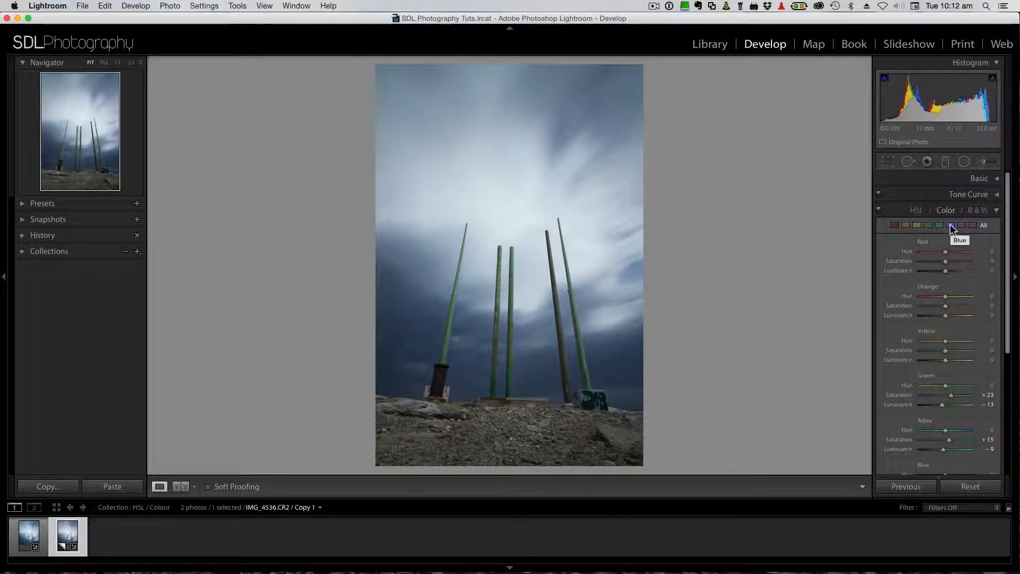
left_click(916, 210)
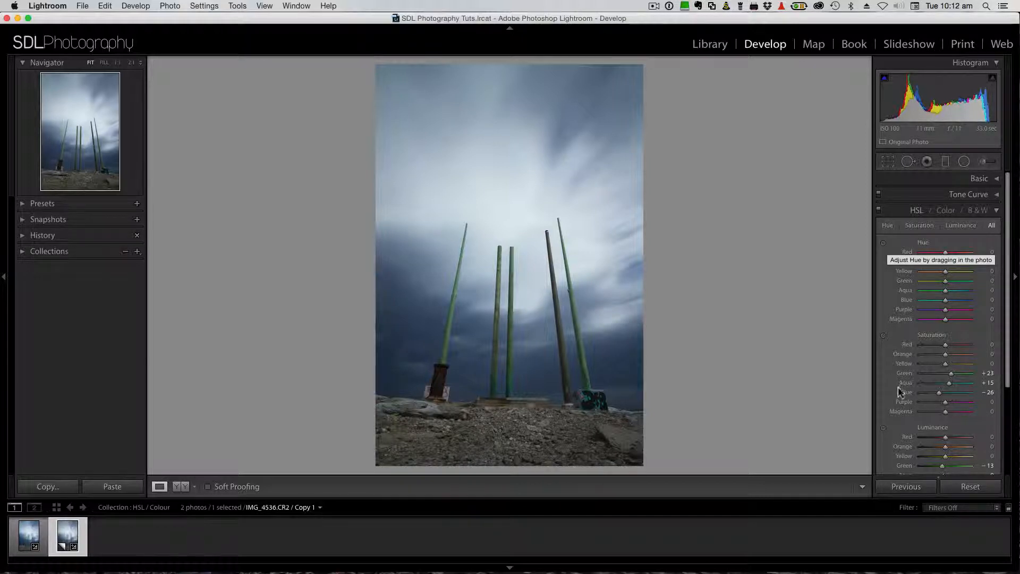
left_click(883, 336)
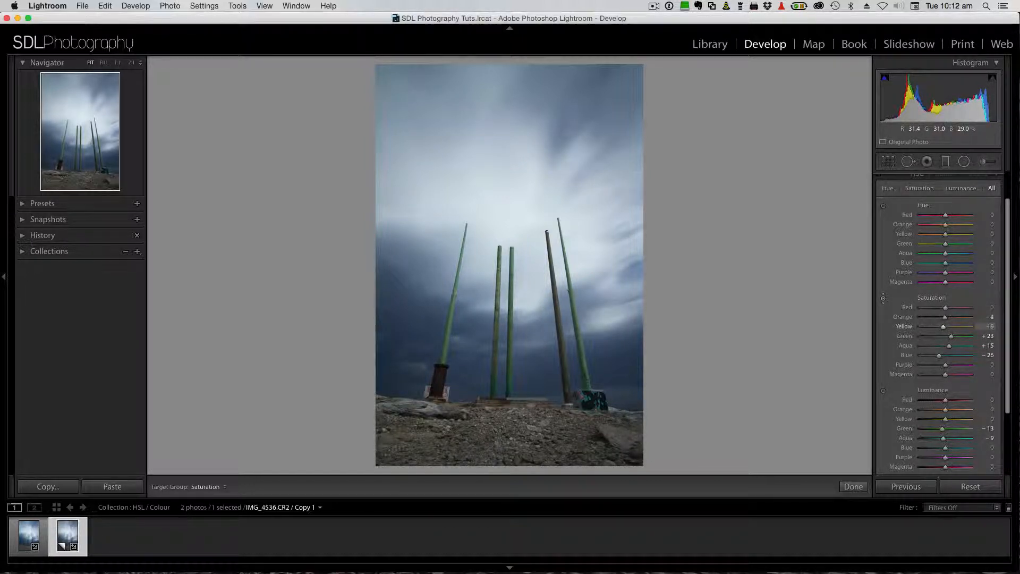
left_click_drag(498, 431, 498, 460)
left_click_drag(499, 443, 498, 433)
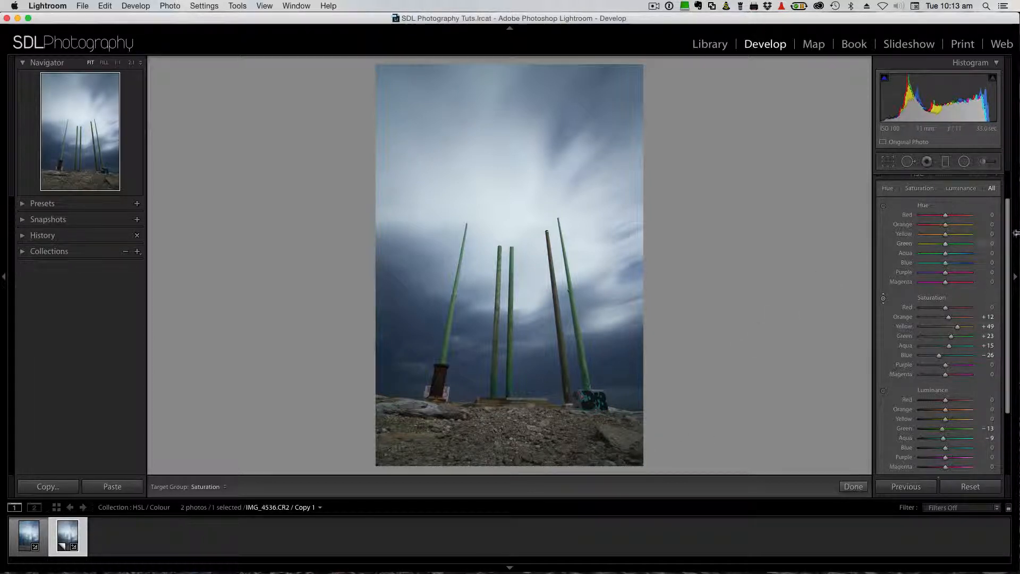
scroll(989, 300, "up", 3)
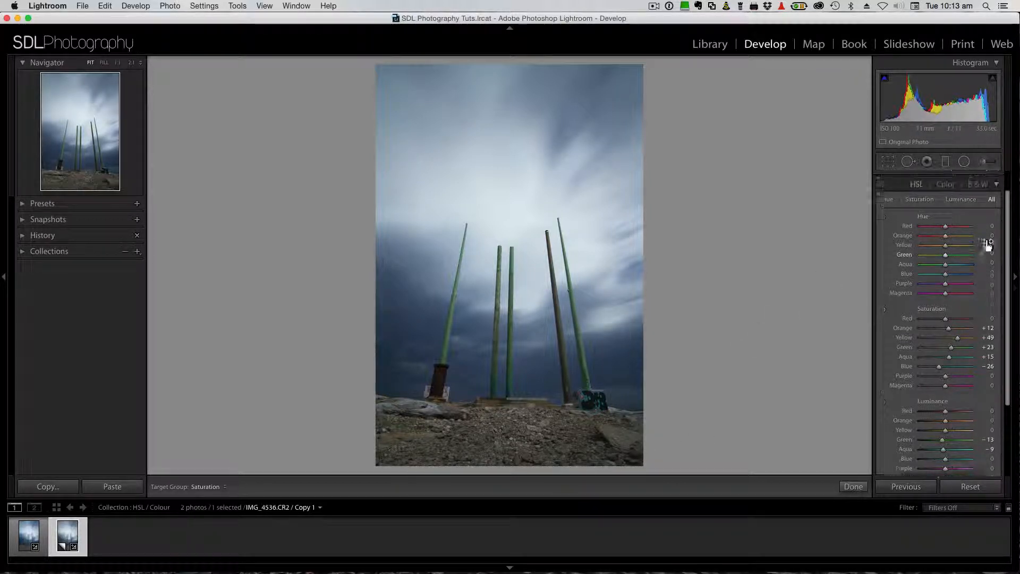